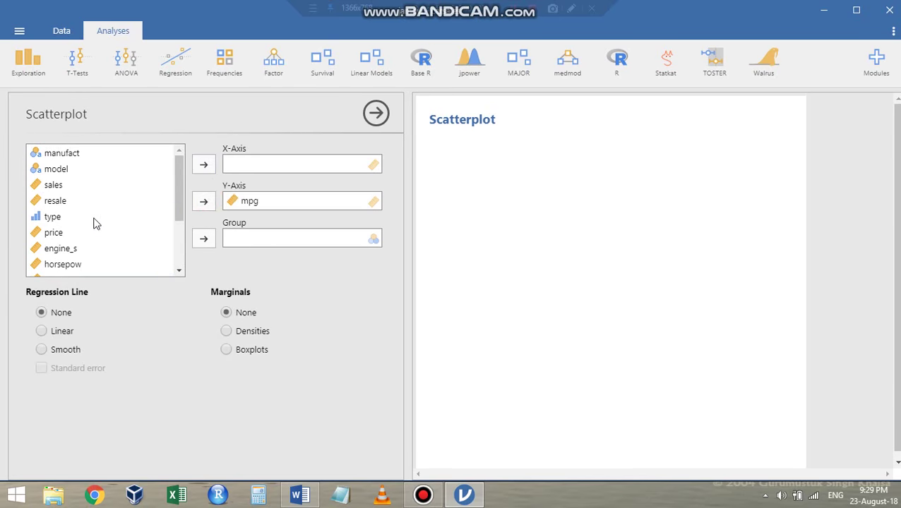
Assign horsepow to the X-Axis of the scatterplot.
{"action": "left_click", "coordinate": [86, 264]}
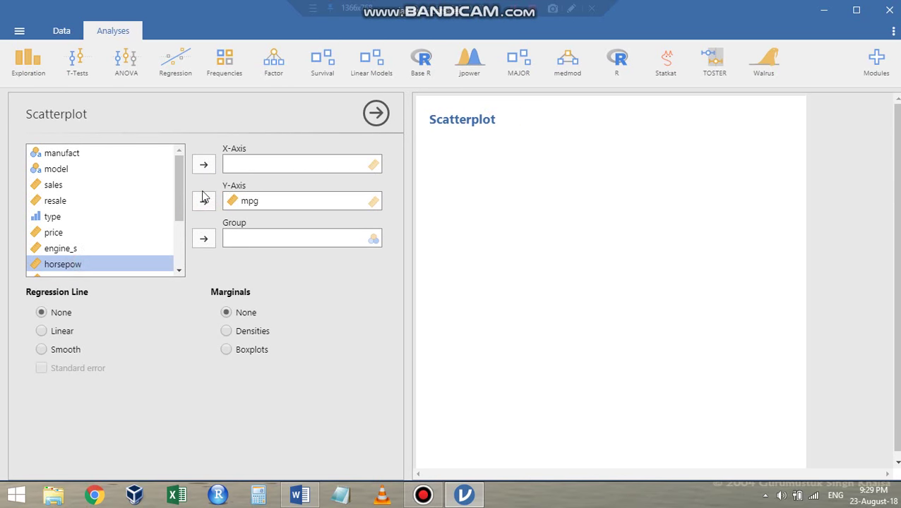
{"action": "left_click", "coordinate": [202, 163]}
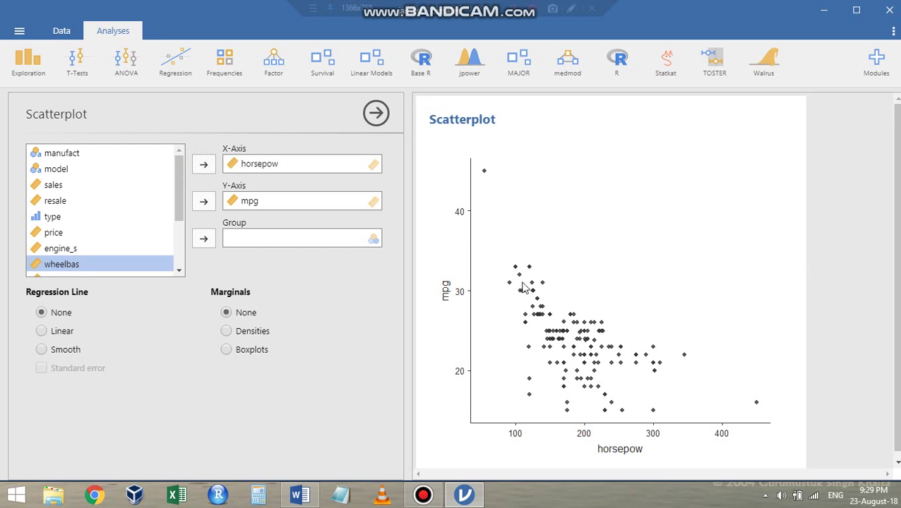
Try the Linear and Smooth regression lines on the scatterplot and return the setting to None.
{"action": "left_click", "coordinate": [63, 337]}
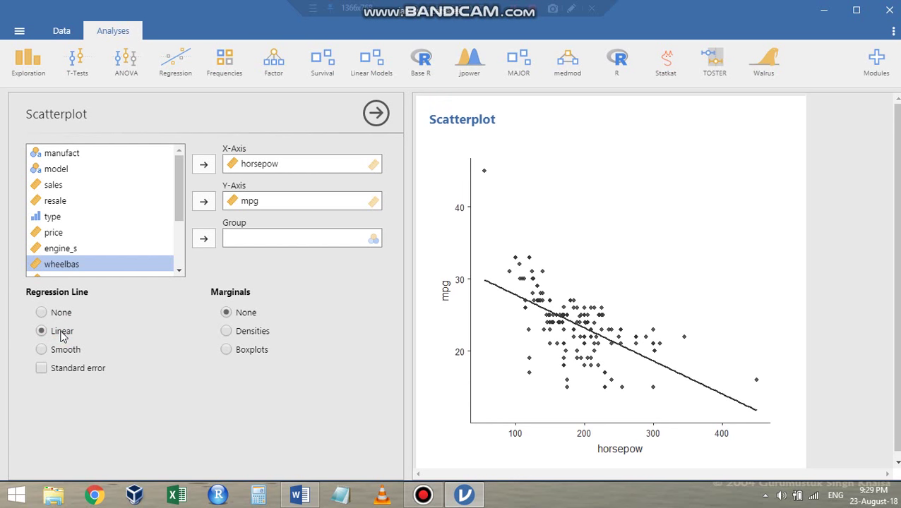
{"action": "left_click", "coordinate": [62, 351]}
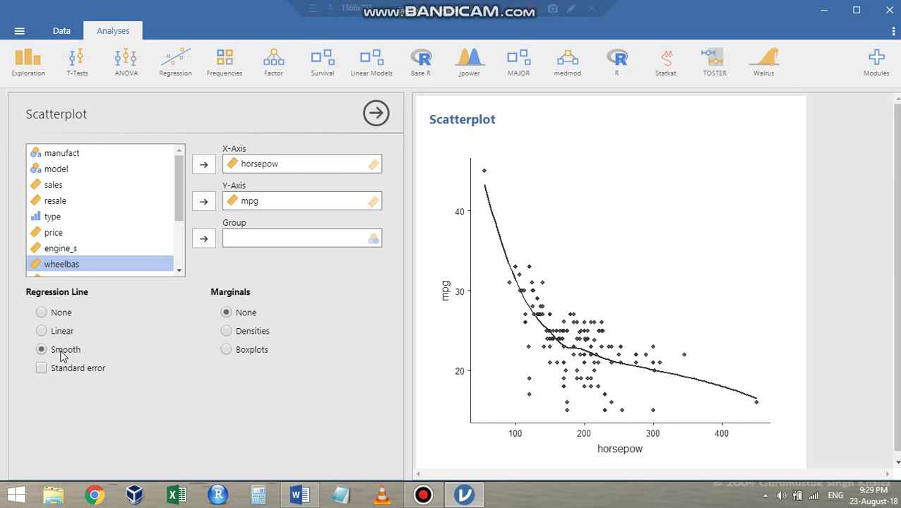
{"action": "left_click", "coordinate": [62, 315]}
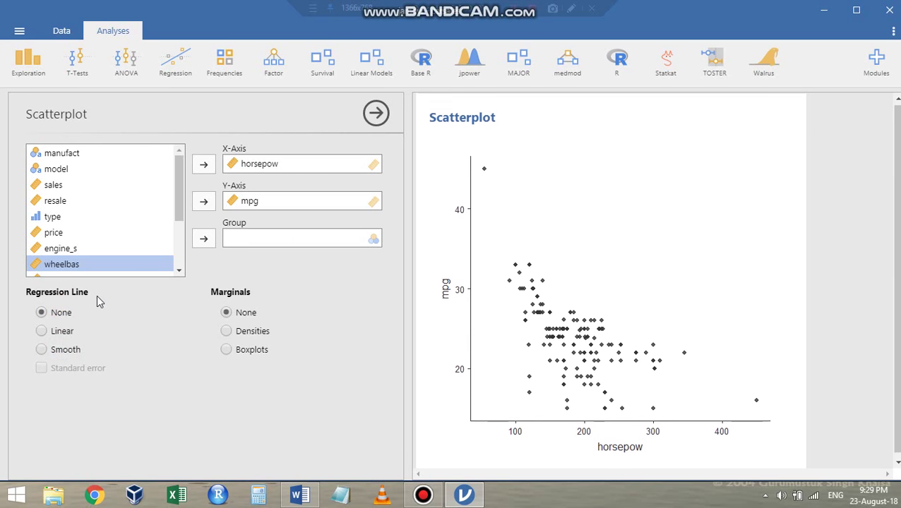
Group the scatterplot points by the type variable.
{"action": "left_click", "coordinate": [72, 217]}
{"action": "left_click", "coordinate": [206, 242]}
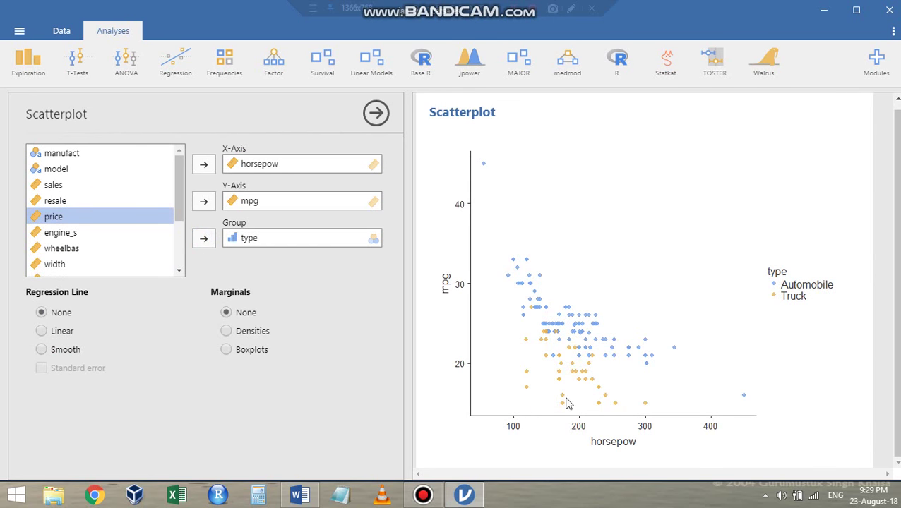
Copy the grouped scatterplot as an image, paste it into the Word document, and return to jamovi.
{"action": "right_click", "coordinate": [623, 237]}
{"action": "mouse_move", "coordinate": [592, 230]}
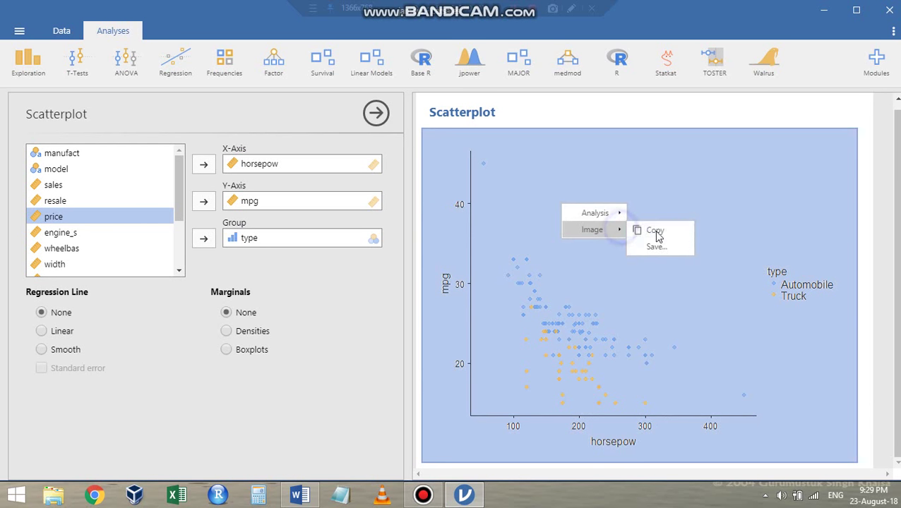
{"action": "left_click", "coordinate": [667, 231]}
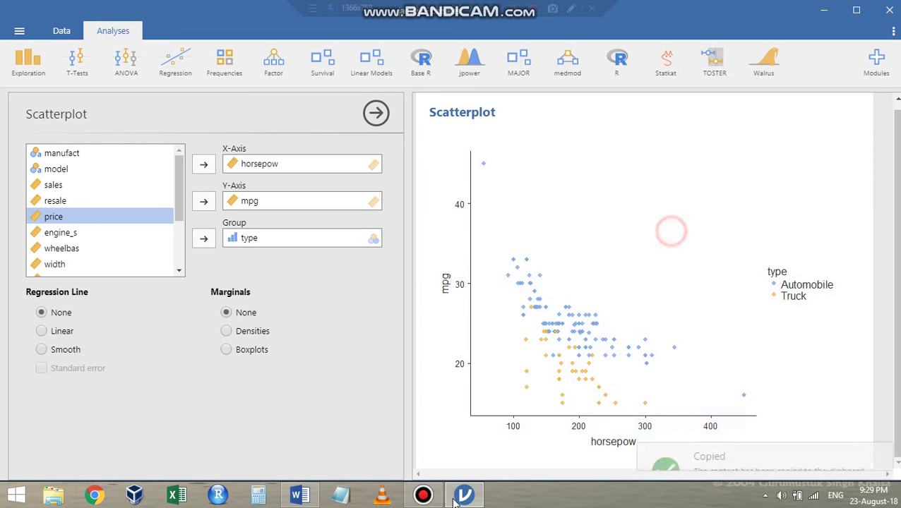
{"action": "left_click", "coordinate": [299, 495]}
{"action": "right_click", "coordinate": [332, 237]}
{"action": "left_click", "coordinate": [363, 295]}
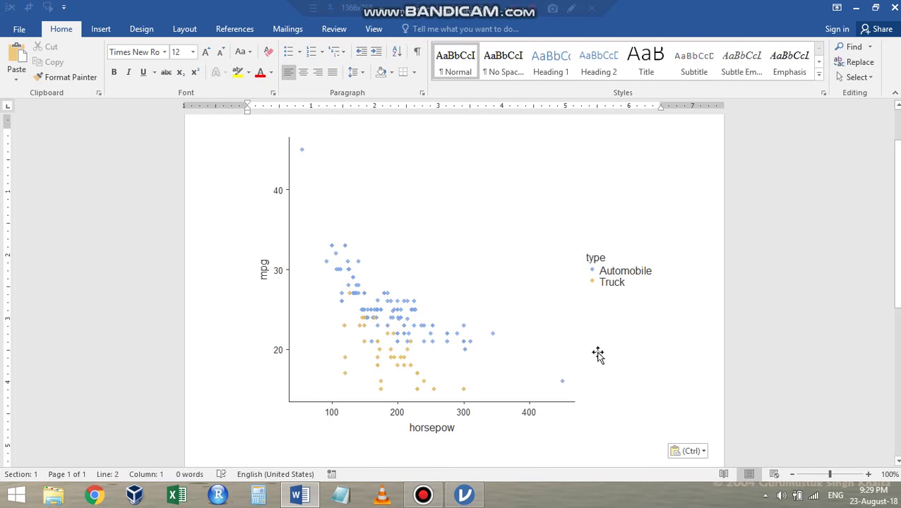
{"action": "left_click", "coordinate": [564, 336]}
{"action": "left_click", "coordinate": [858, 11]}
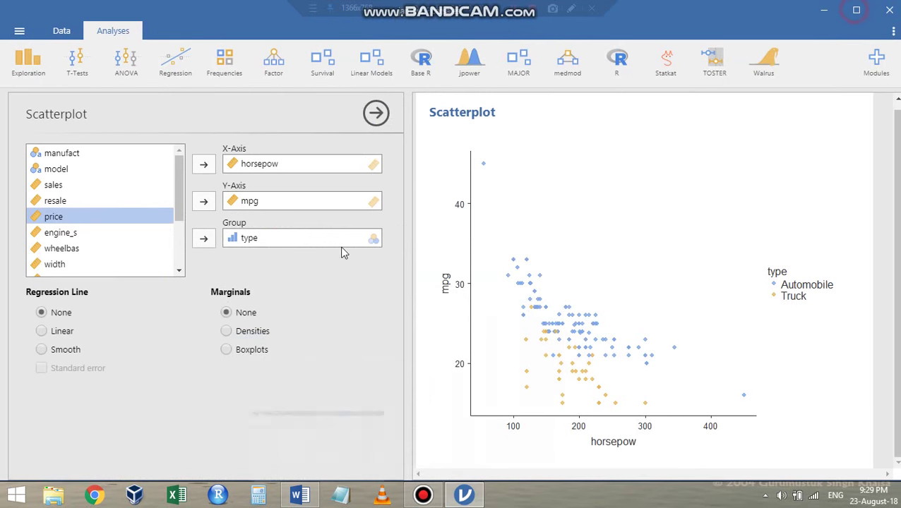
Close the scatterplot options, add a second, empty Scatterplot analysis and leave its options.
{"action": "left_click", "coordinate": [375, 117]}
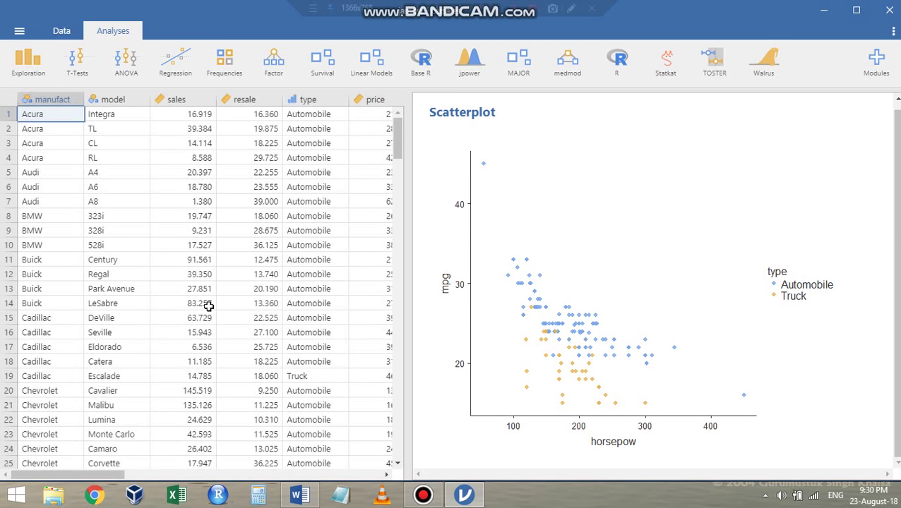
{"action": "left_click", "coordinate": [28, 62]}
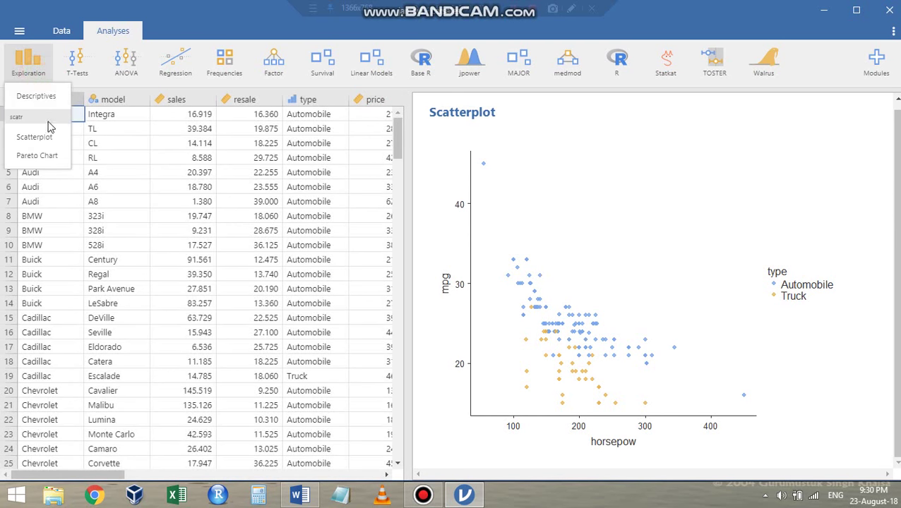
{"action": "left_click", "coordinate": [46, 140]}
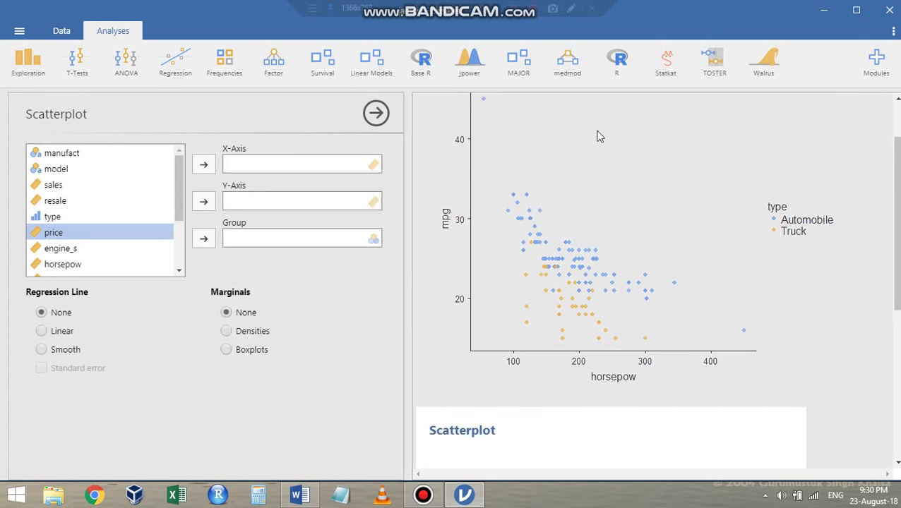
{"action": "scroll", "coordinate": [618, 315], "scroll_direction": "up", "scroll_amount": 5}
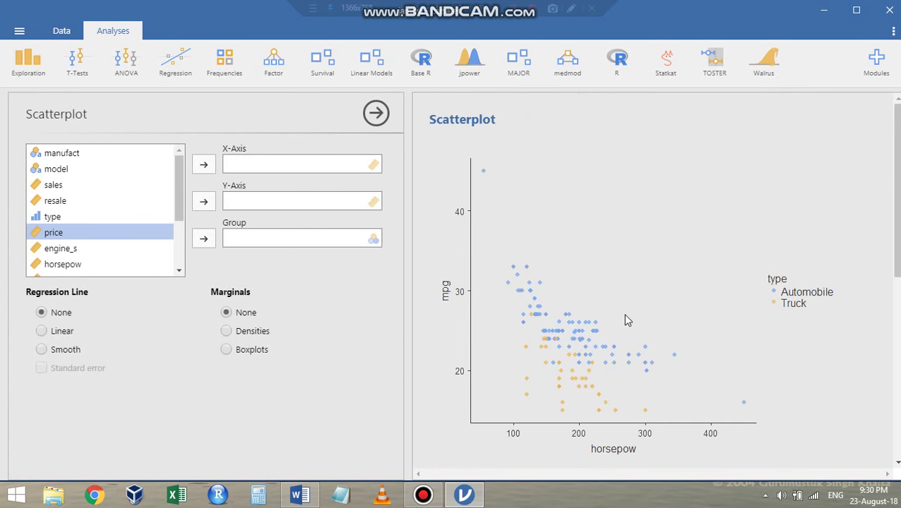
{"action": "scroll", "coordinate": [629, 282], "scroll_direction": "up", "scroll_amount": 4}
{"action": "left_click", "coordinate": [593, 197]}
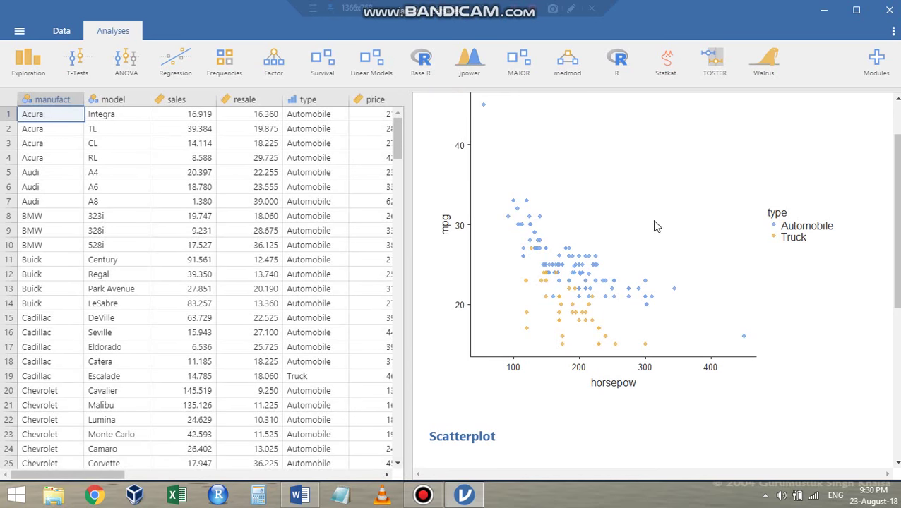
Remove both the grouped scatterplot analysis and the empty Scatterplot analysis from the results.
{"action": "right_click", "coordinate": [643, 204]}
{"action": "mouse_move", "coordinate": [629, 192]}
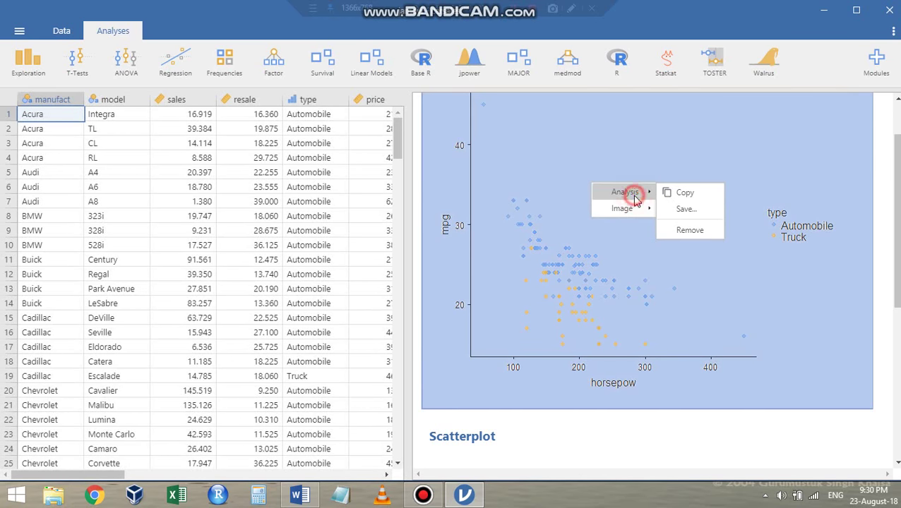
{"action": "left_click", "coordinate": [702, 230]}
{"action": "left_click", "coordinate": [641, 220]}
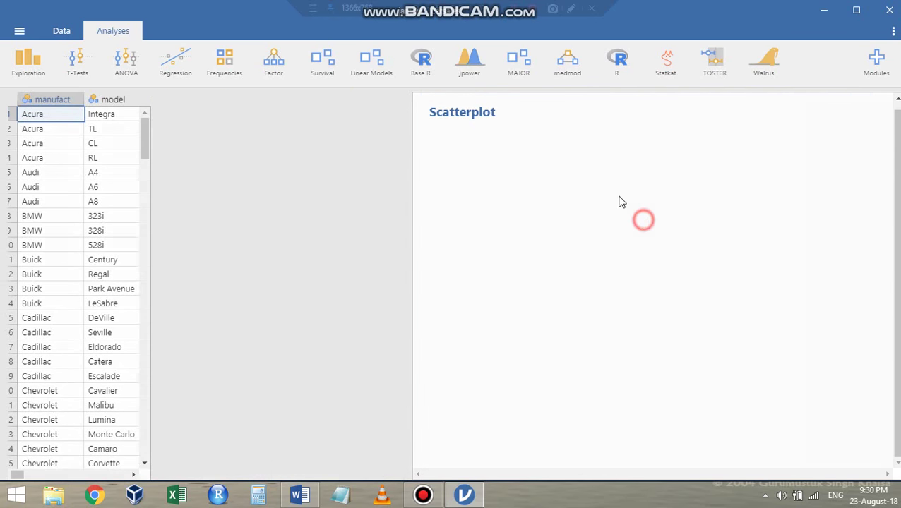
{"action": "right_click", "coordinate": [632, 223]}
{"action": "left_click", "coordinate": [585, 173]}
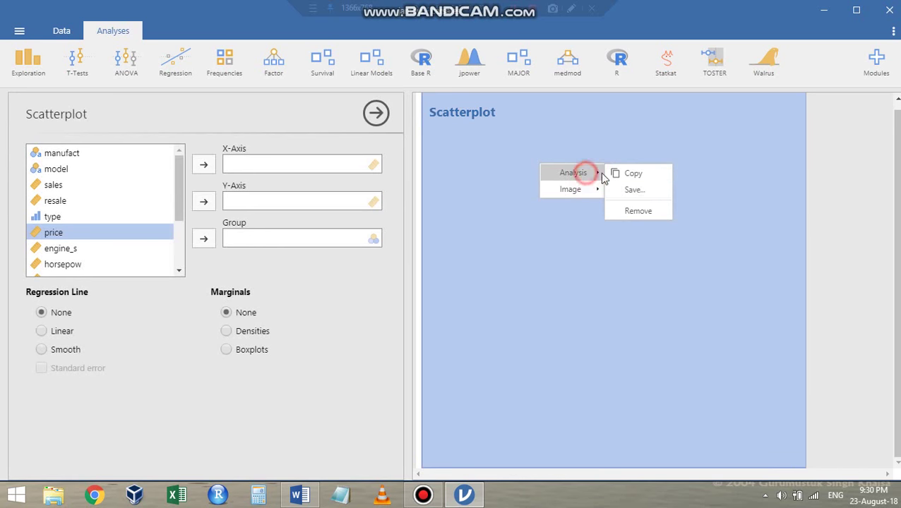
{"action": "left_click", "coordinate": [638, 210]}
Create a Pareto Chart with type on the X-Axis and horsepow as the Counts variable.
{"action": "left_click", "coordinate": [32, 70]}
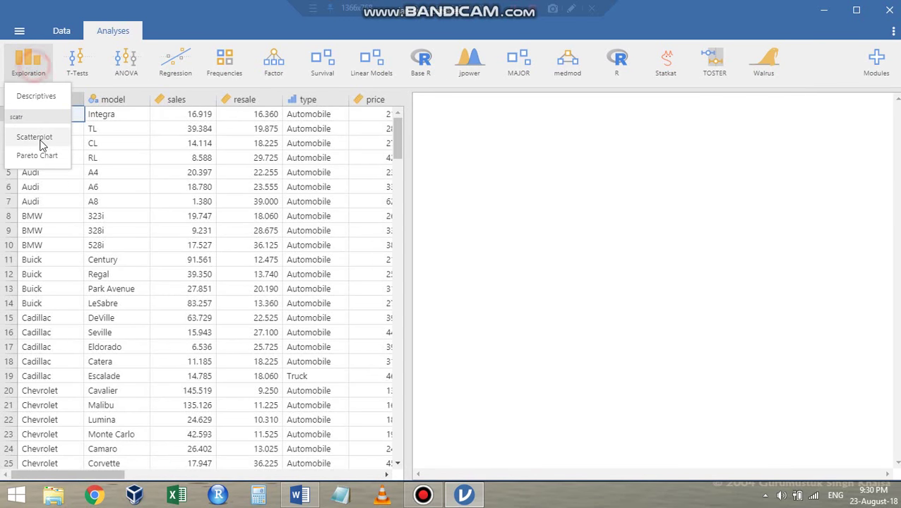
{"action": "left_click", "coordinate": [31, 157]}
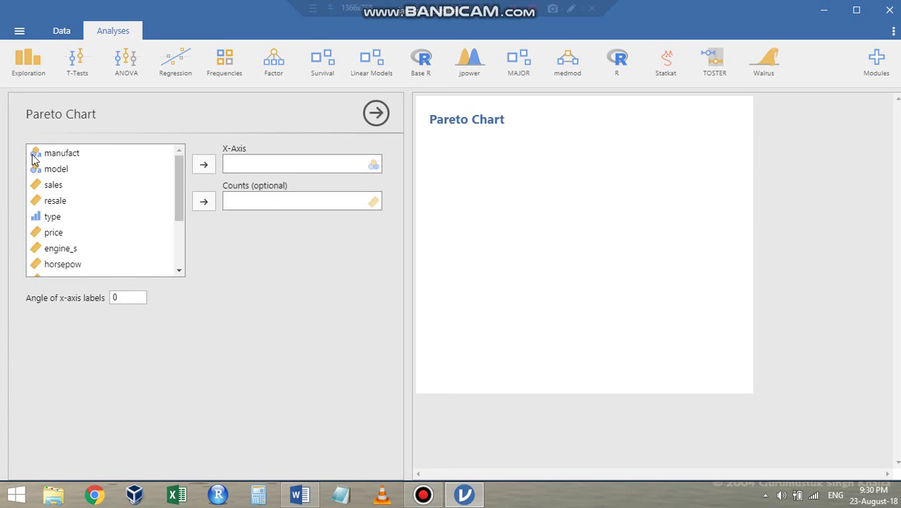
{"action": "left_click", "coordinate": [74, 264]}
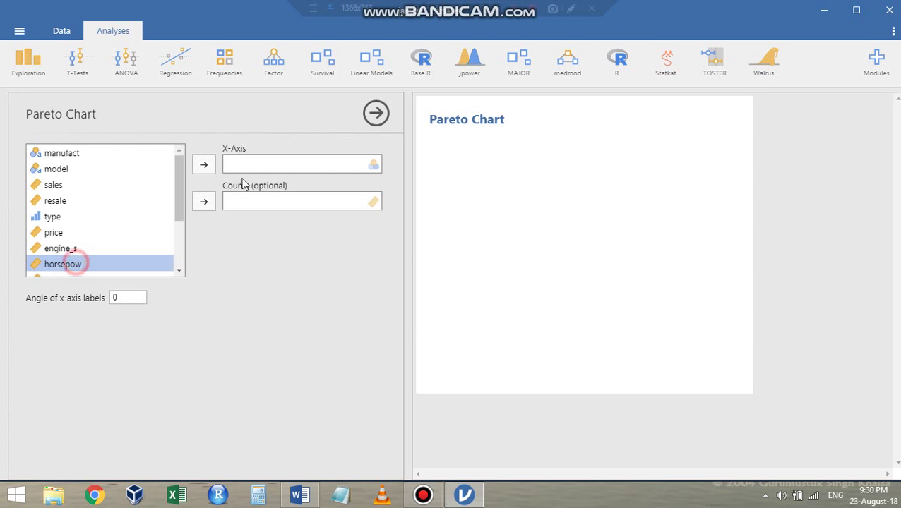
{"action": "left_click", "coordinate": [202, 166]}
{"action": "left_click", "coordinate": [202, 201]}
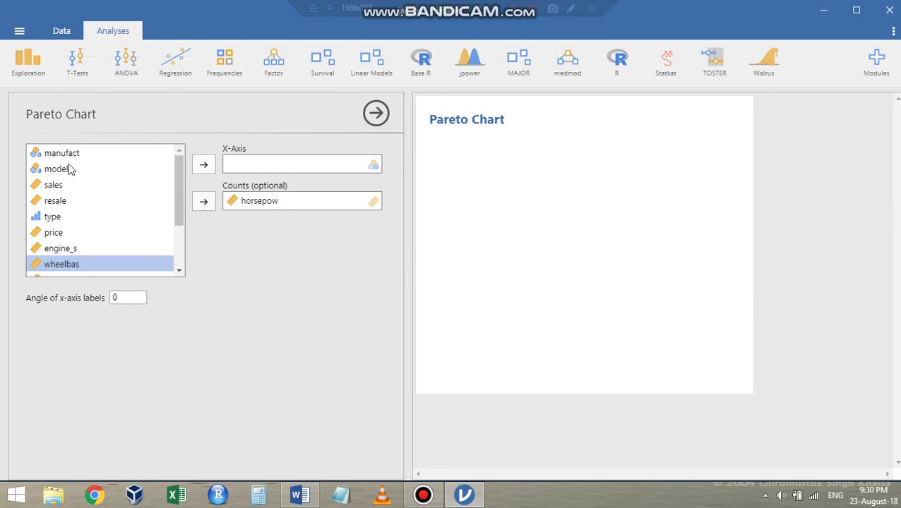
{"action": "left_click", "coordinate": [62, 220]}
{"action": "left_click", "coordinate": [216, 166]}
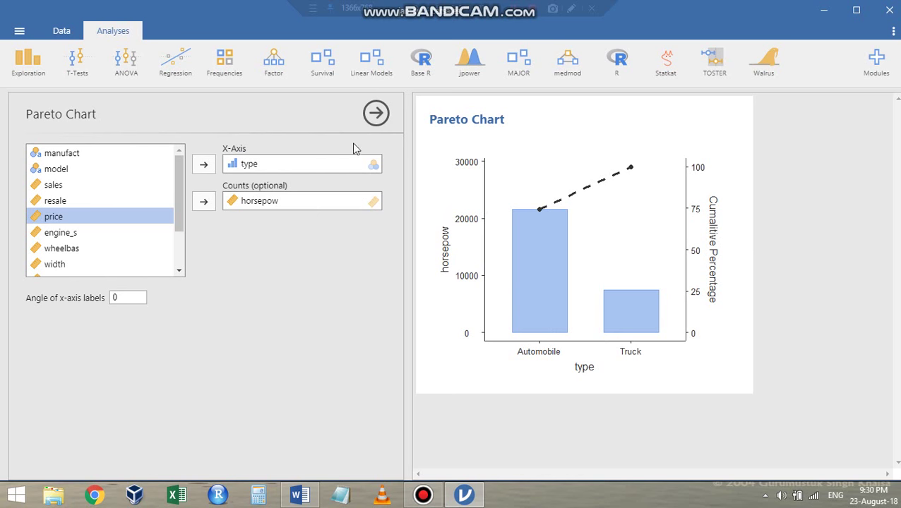
Close the Pareto Chart options and remove the analysis from the results.
{"action": "left_click", "coordinate": [376, 113]}
{"action": "right_click", "coordinate": [534, 178]}
{"action": "mouse_move", "coordinate": [522, 183]}
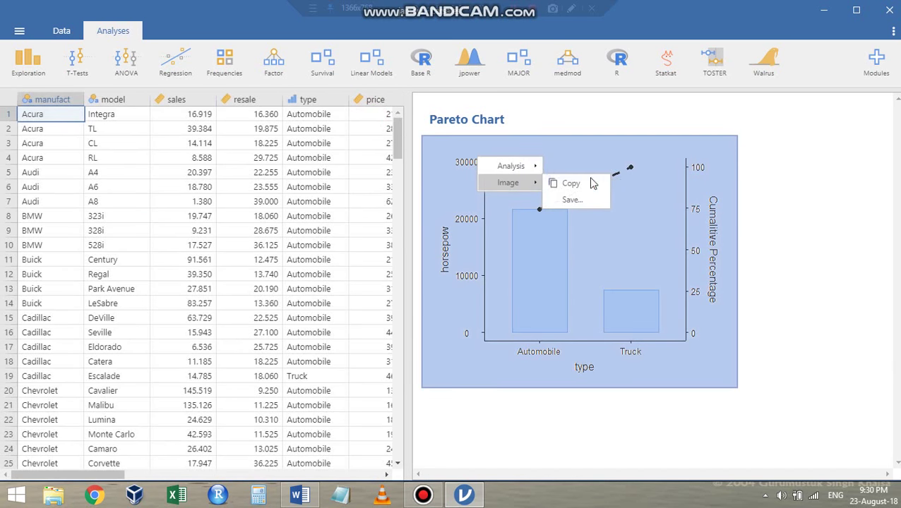
{"action": "mouse_move", "coordinate": [511, 166]}
{"action": "left_click", "coordinate": [563, 204]}
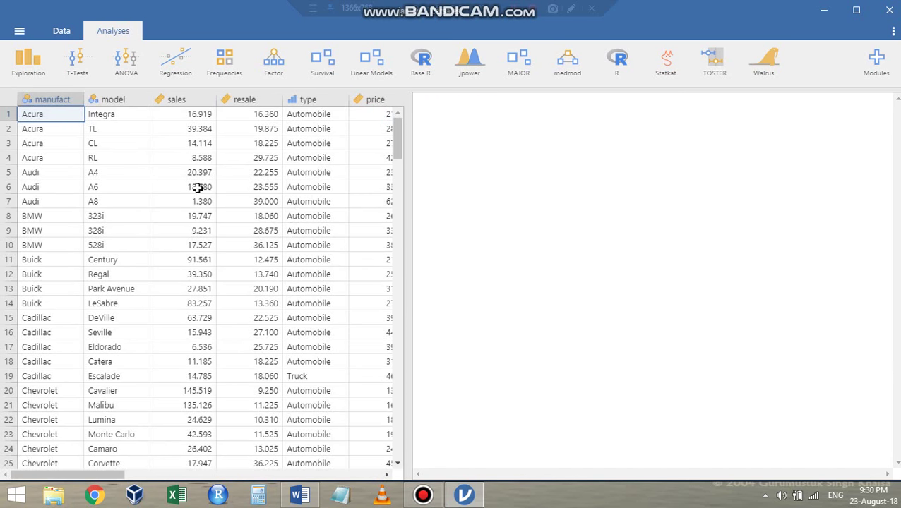
Add an Independent Samples T-Test analysis.
{"action": "left_click", "coordinate": [28, 62]}
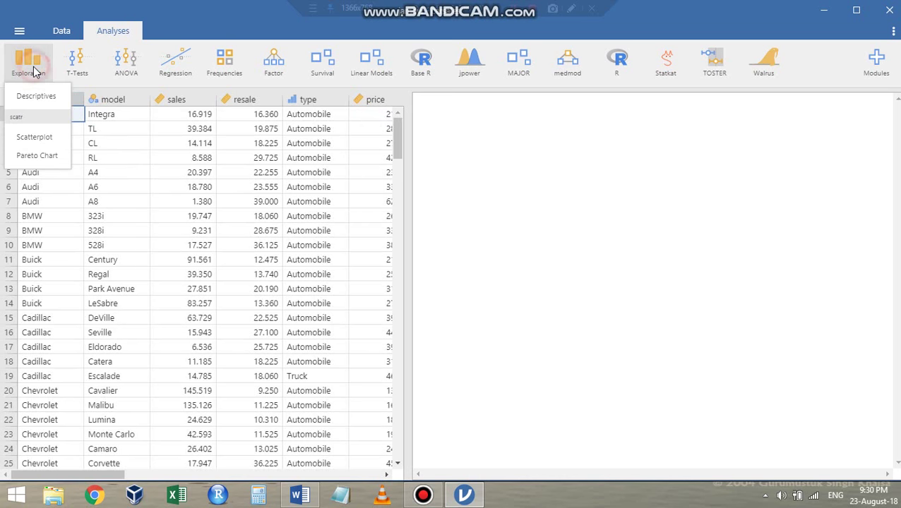
{"action": "left_click", "coordinate": [76, 67]}
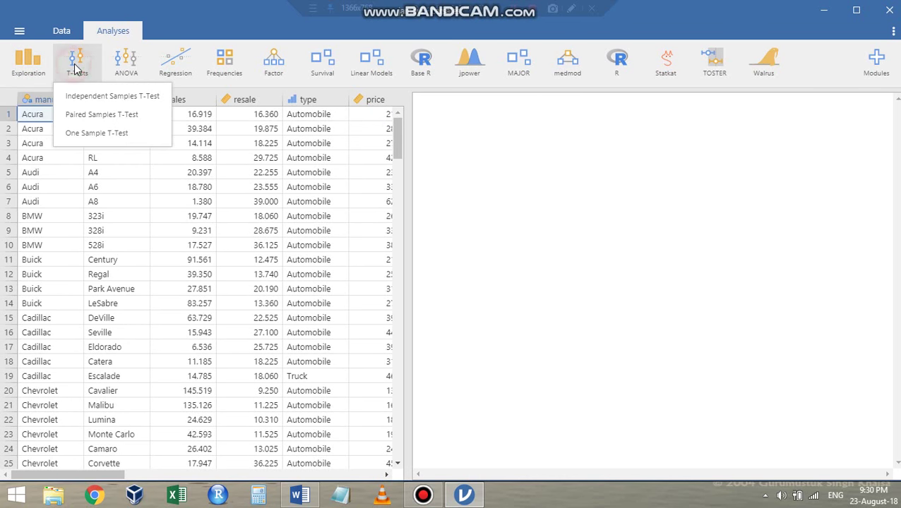
{"action": "left_click", "coordinate": [139, 97]}
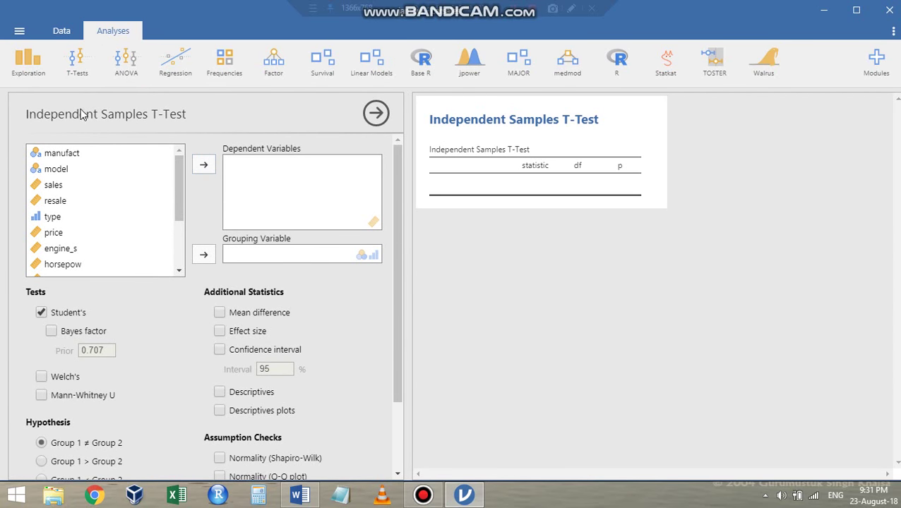
{"action": "left_click", "coordinate": [77, 62]}
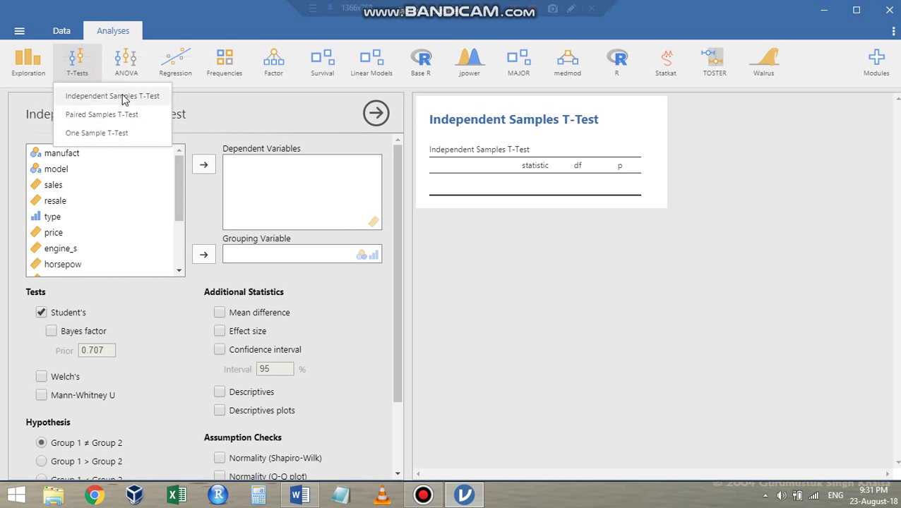
{"action": "left_click", "coordinate": [296, 203]}
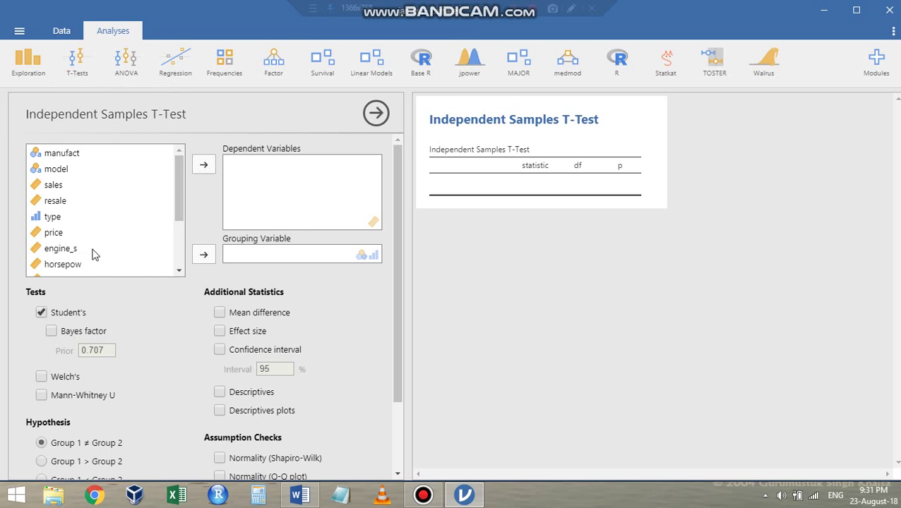
Set mpg as the dependent variable and type as the grouping variable of the t-test.
{"action": "scroll", "coordinate": [94, 254], "scroll_direction": "down", "scroll_amount": 6}
{"action": "left_click", "coordinate": [120, 181]}
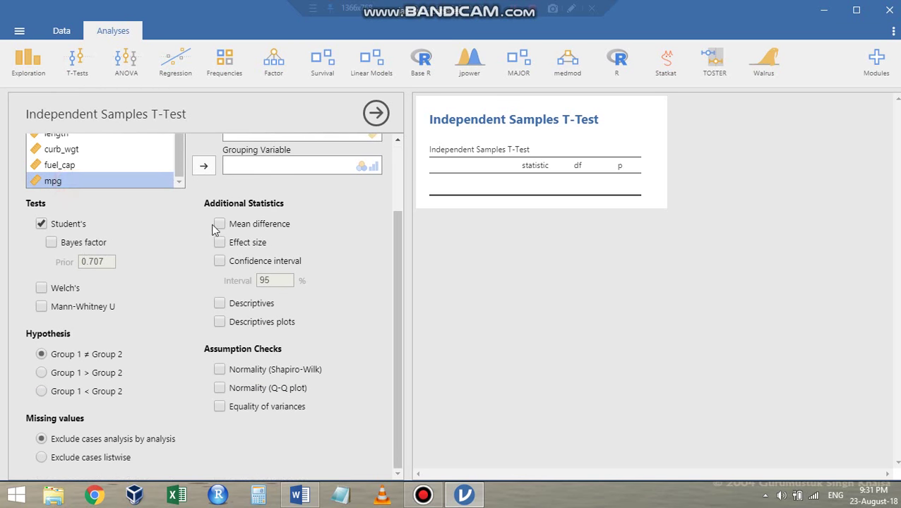
{"action": "scroll", "coordinate": [210, 211], "scroll_direction": "up", "scroll_amount": 3}
{"action": "left_click", "coordinate": [204, 165]}
{"action": "scroll", "coordinate": [86, 212], "scroll_direction": "up", "scroll_amount": 6}
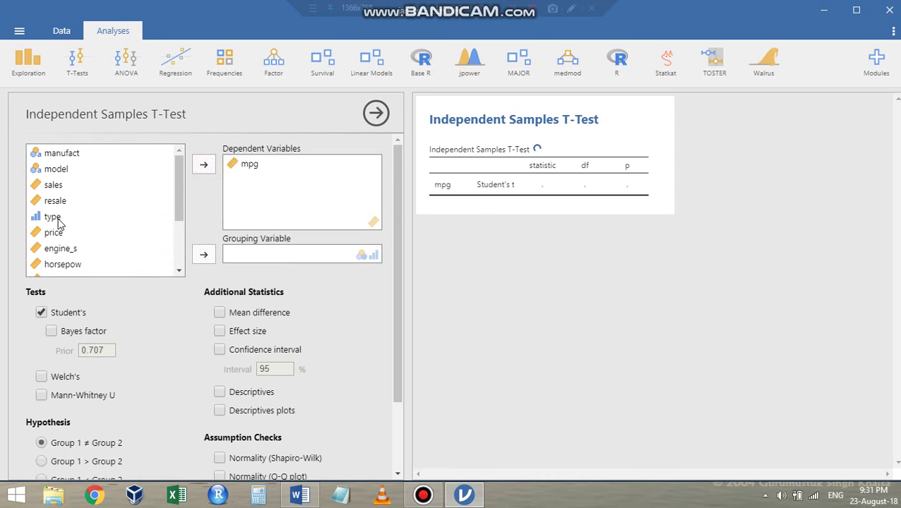
{"action": "left_click", "coordinate": [59, 221]}
{"action": "left_click", "coordinate": [203, 254]}
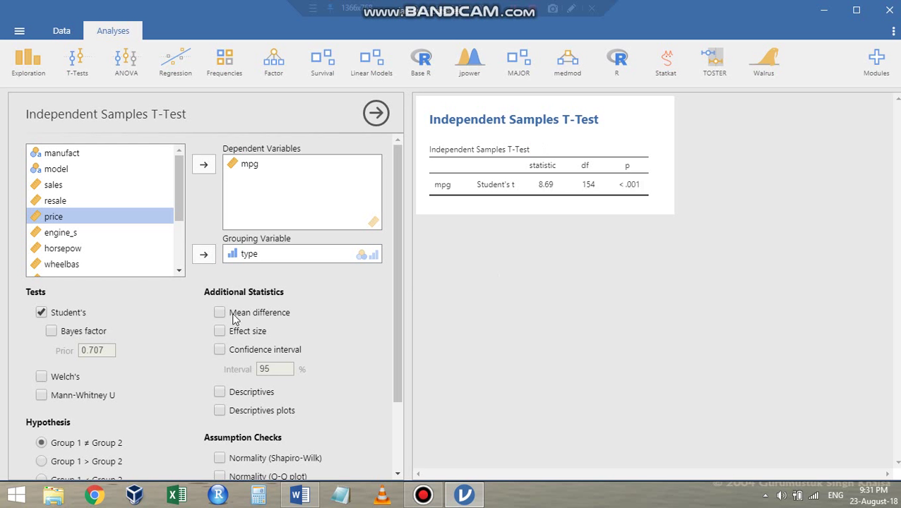
Add the Shapiro-Wilk normality assumption check to the t-test.
{"action": "scroll", "coordinate": [268, 416], "scroll_direction": "down", "scroll_amount": 2}
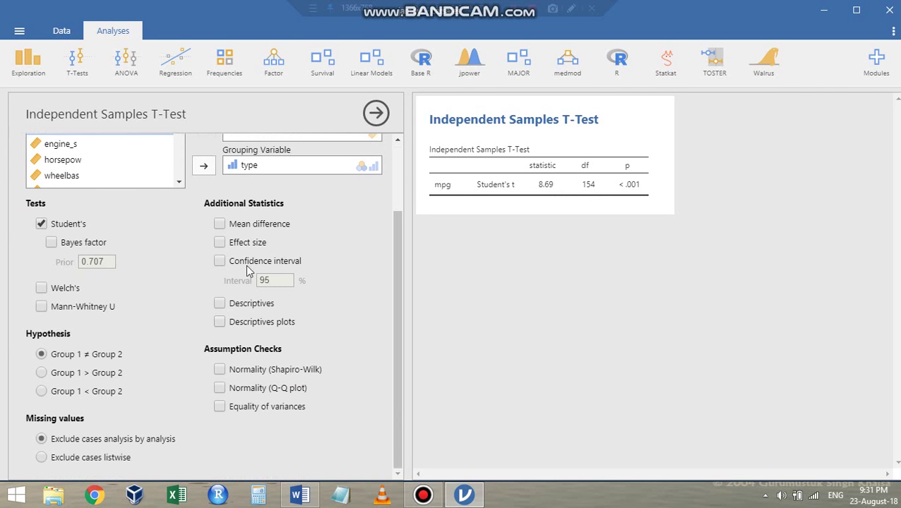
{"action": "left_click", "coordinate": [219, 370]}
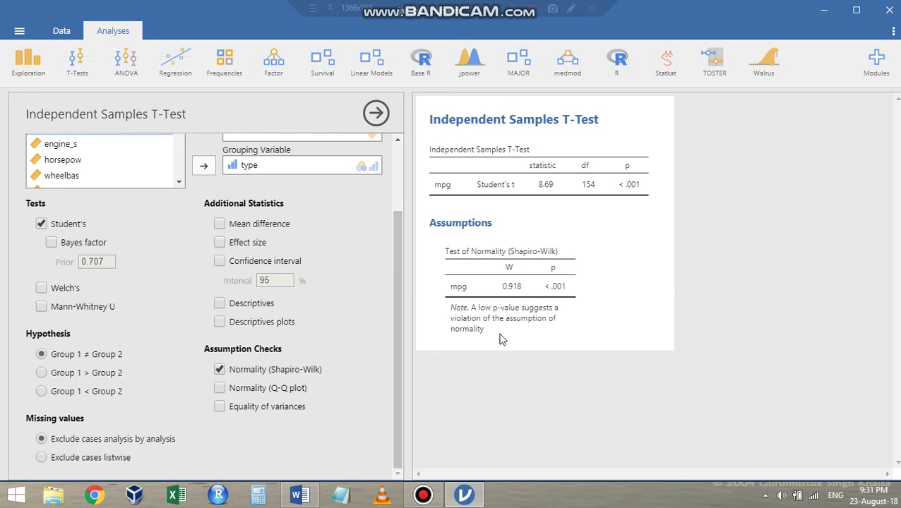
Add the normality Q-Q plot and the equality of variances check to the independent samples t-test.
{"action": "left_click", "coordinate": [220, 389]}
{"action": "scroll", "coordinate": [833, 353], "scroll_direction": "down", "scroll_amount": 1}
{"action": "scroll", "coordinate": [836, 343], "scroll_direction": "down", "scroll_amount": 3}
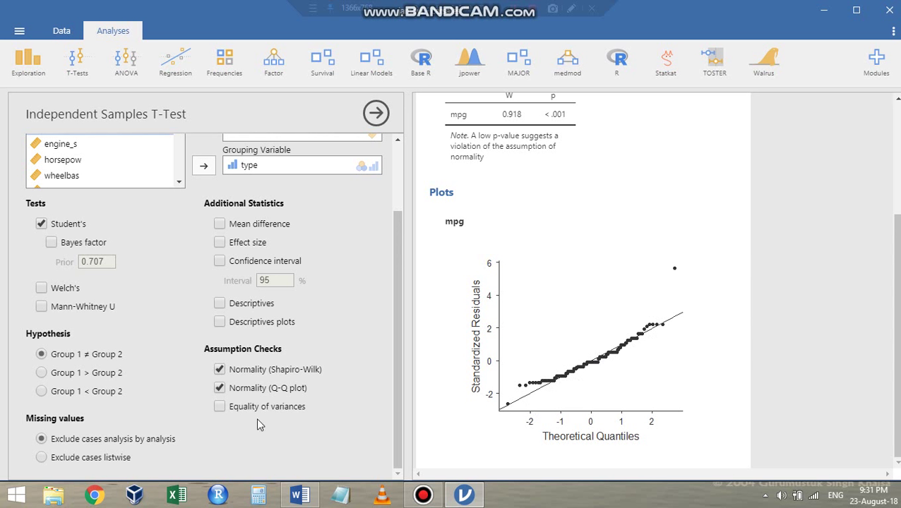
{"action": "left_click", "coordinate": [220, 408]}
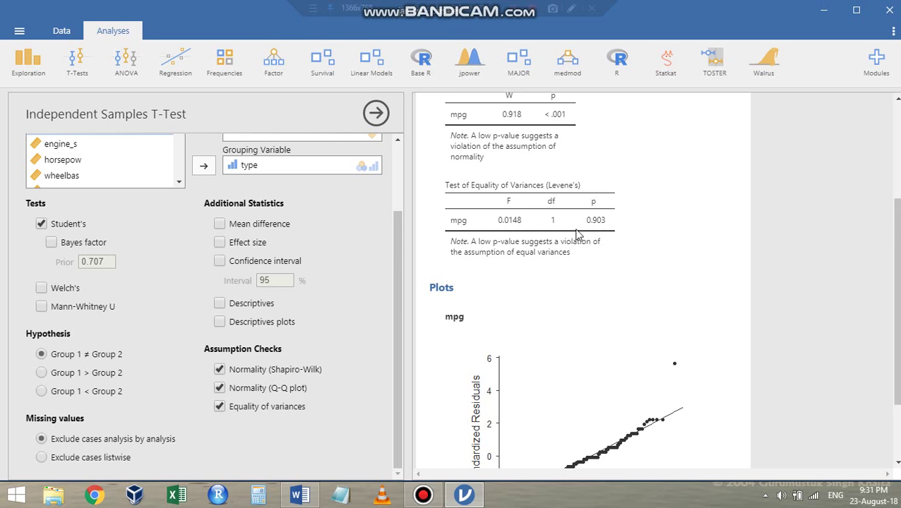
{"action": "scroll", "coordinate": [576, 234], "scroll_direction": "up", "scroll_amount": 1}
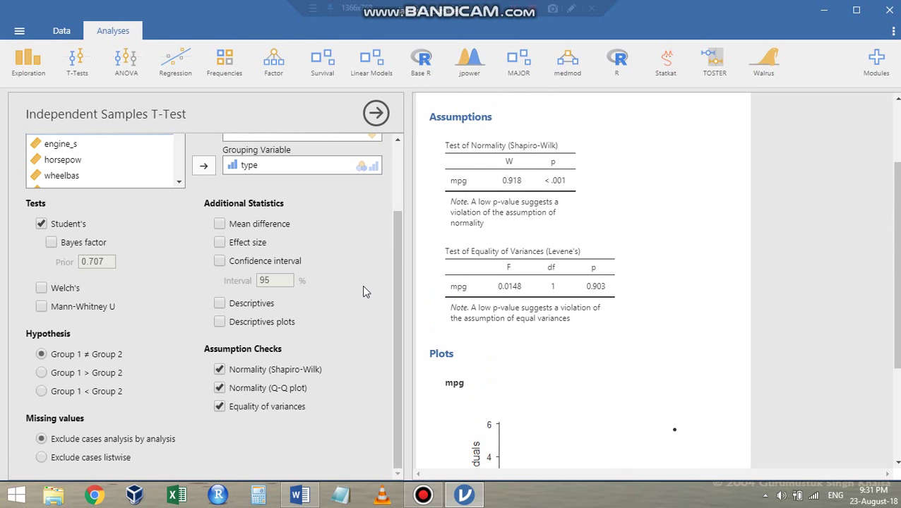
Include the mean difference and effect size in the independent samples t-test results.
{"action": "left_click", "coordinate": [220, 225]}
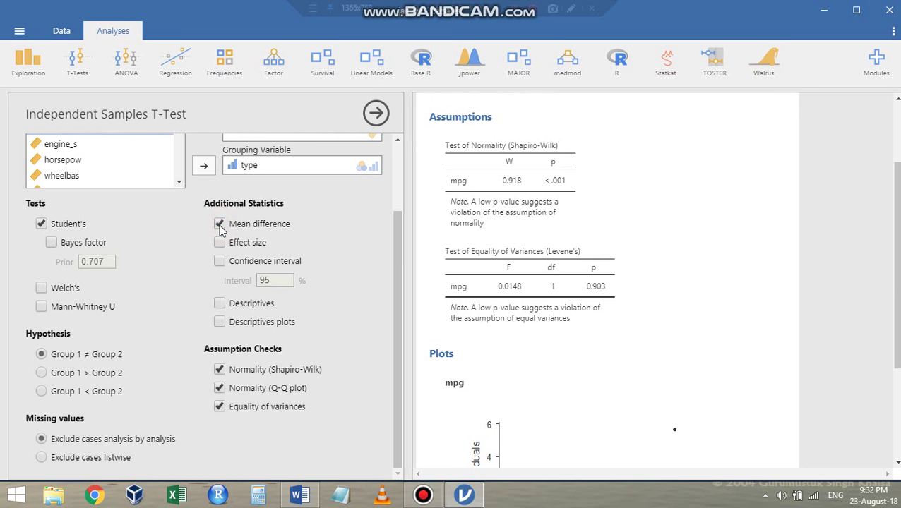
{"action": "scroll", "coordinate": [387, 240], "scroll_direction": "up", "scroll_amount": 3}
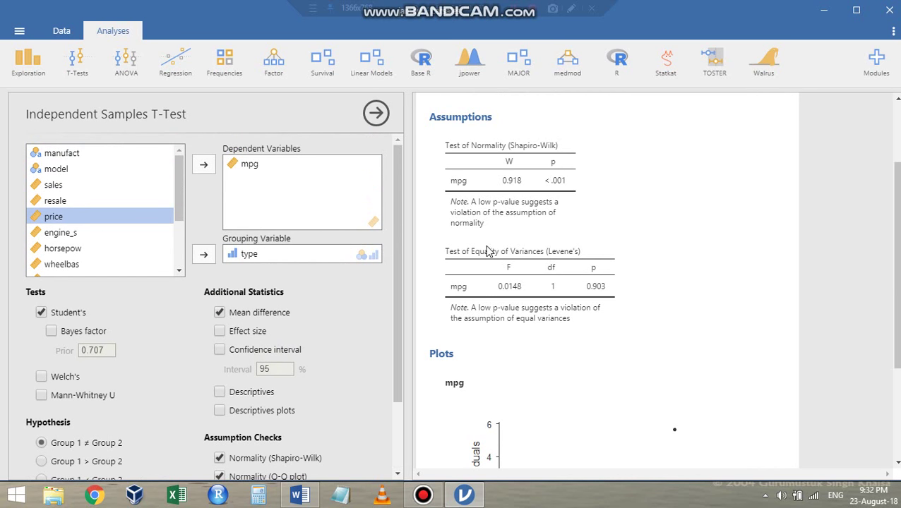
{"action": "scroll", "coordinate": [681, 292], "scroll_direction": "down", "scroll_amount": 2}
{"action": "scroll", "coordinate": [681, 293], "scroll_direction": "up", "scroll_amount": 4}
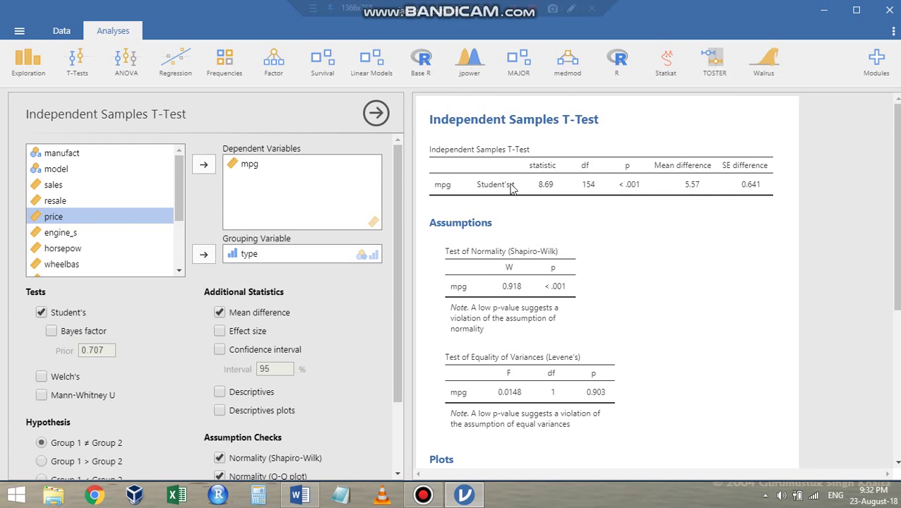
{"action": "left_click", "coordinate": [219, 331]}
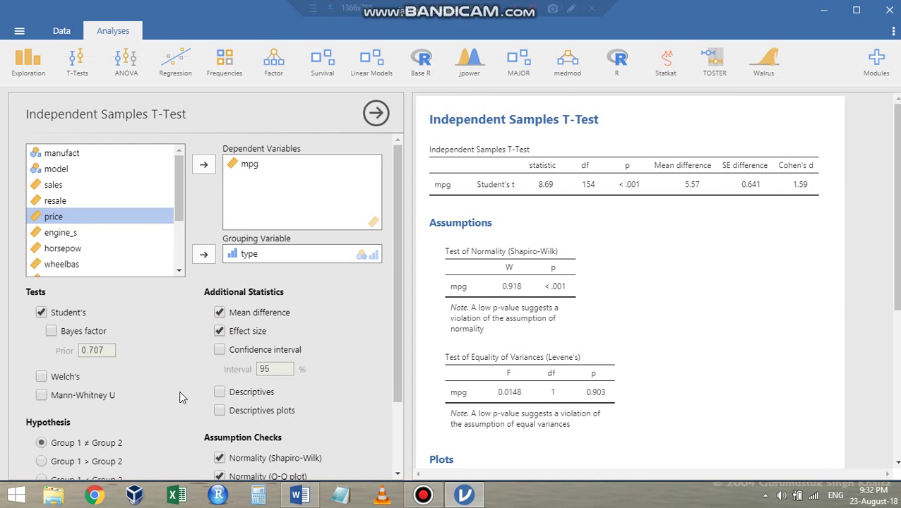
Add group descriptives and the 95% confidence interval to the independent samples t-test.
{"action": "left_click", "coordinate": [220, 393]}
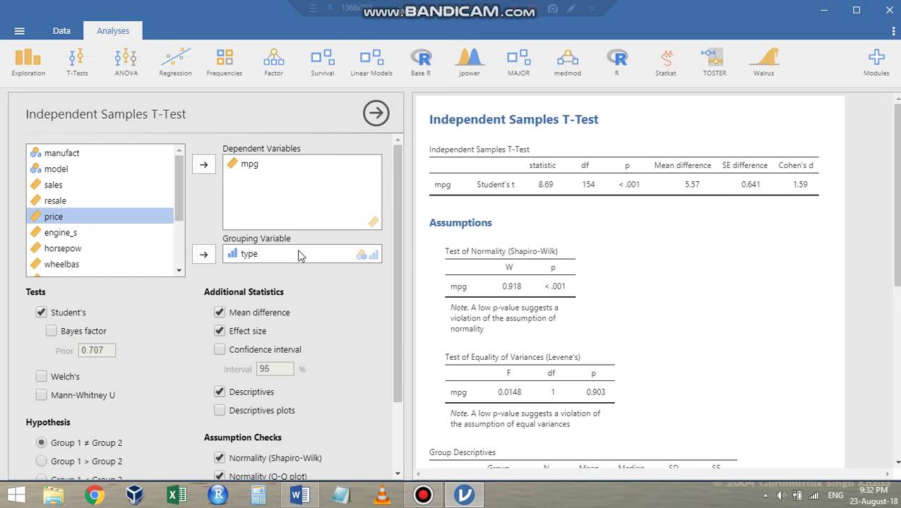
{"action": "scroll", "coordinate": [759, 296], "scroll_direction": "down", "scroll_amount": 3}
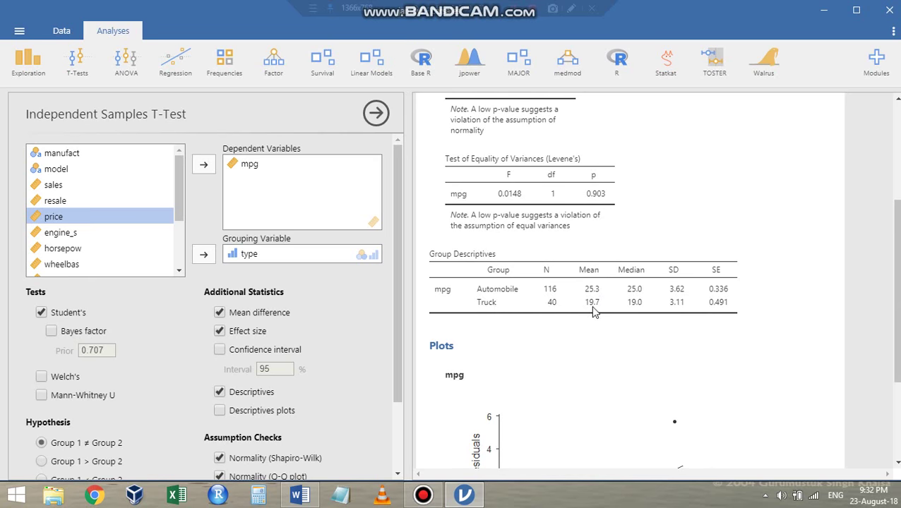
{"action": "scroll", "coordinate": [621, 297], "scroll_direction": "up", "scroll_amount": 3}
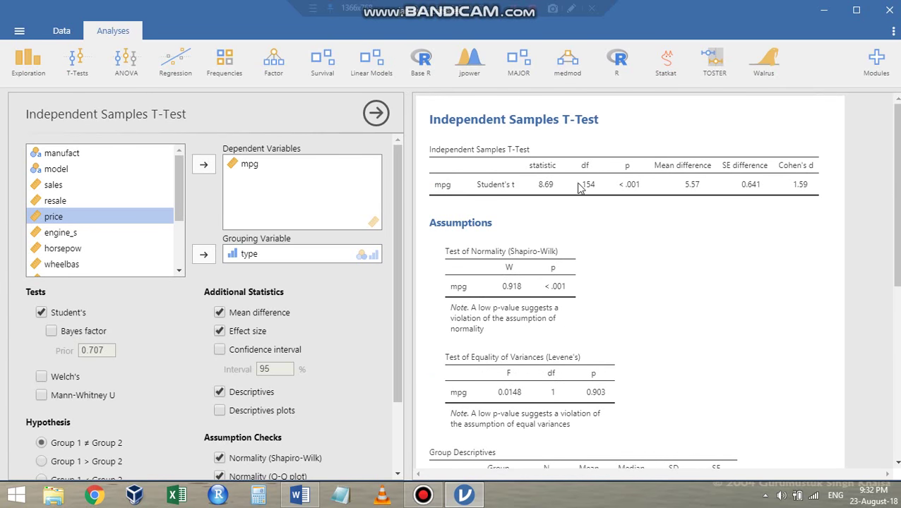
{"action": "left_click", "coordinate": [220, 351]}
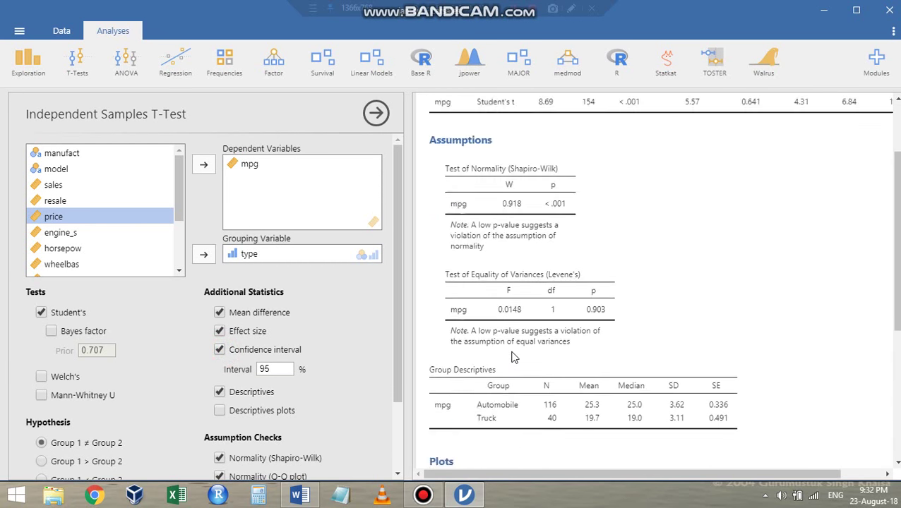
{"action": "scroll", "coordinate": [590, 344], "scroll_direction": "down", "scroll_amount": 3}
{"action": "scroll", "coordinate": [683, 305], "scroll_direction": "up", "scroll_amount": 5}
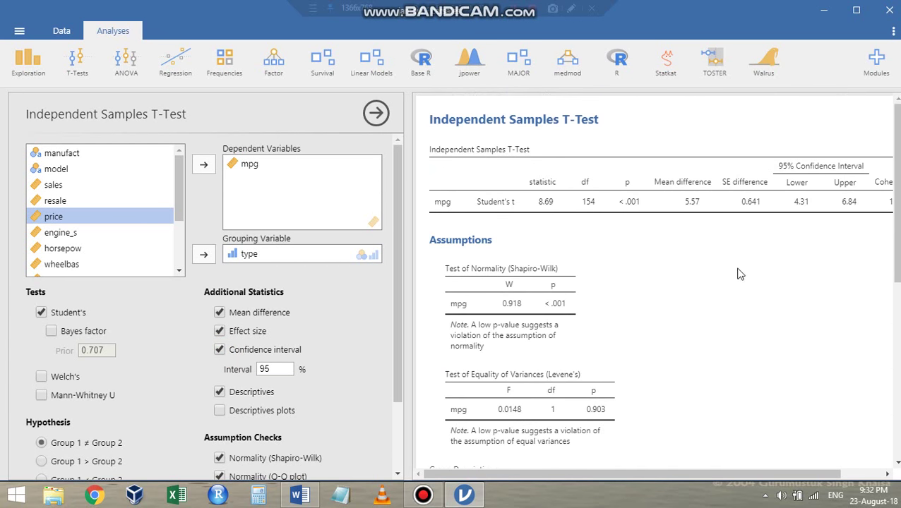
{"action": "left_click_drag", "start_coordinate": [740, 475], "coordinate": [797, 471]}
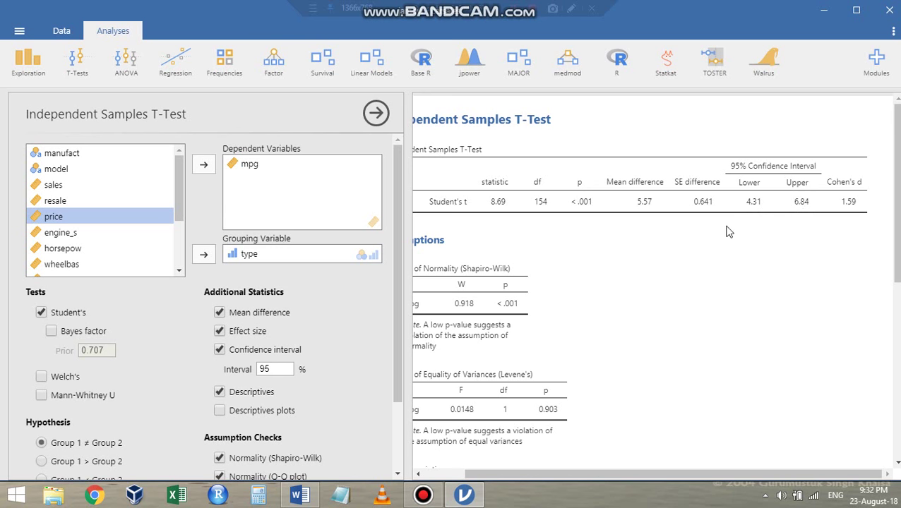
Add descriptives plots to the independent samples t-test, review them, and close the analysis options.
{"action": "left_click", "coordinate": [220, 410]}
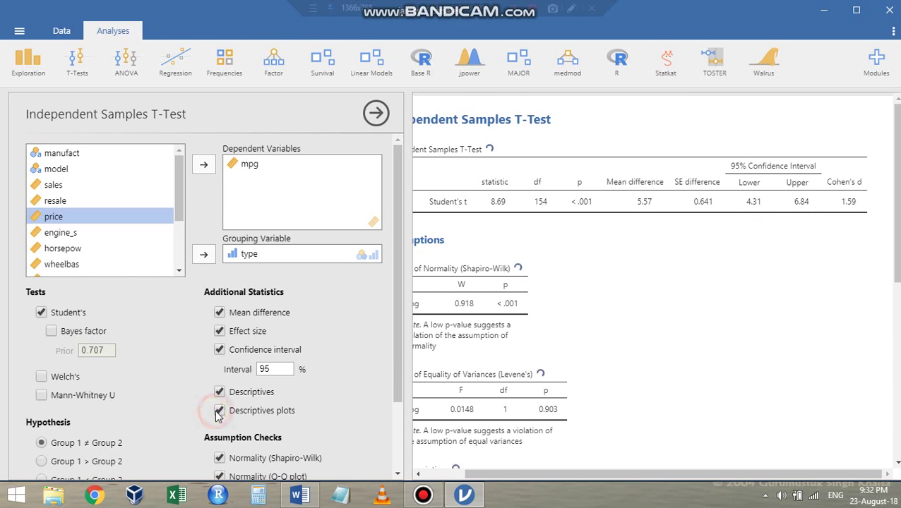
{"action": "left_click", "coordinate": [527, 472]}
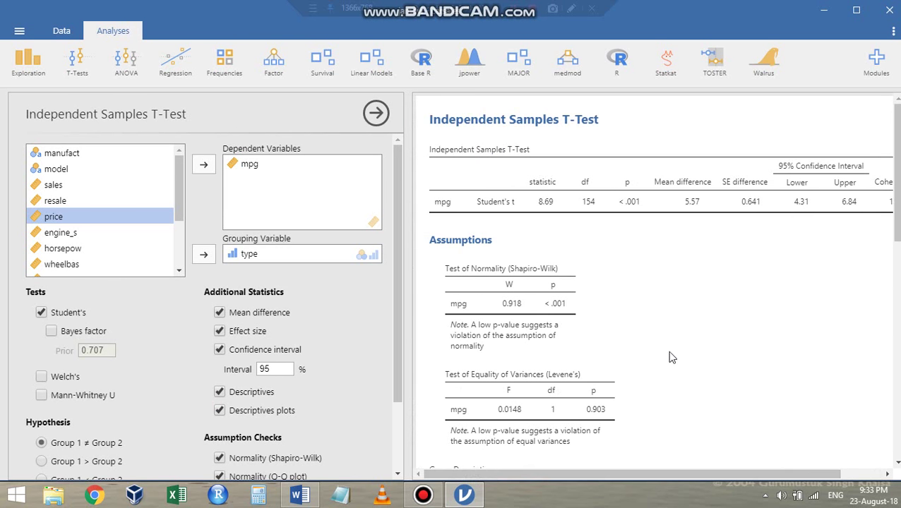
{"action": "scroll", "coordinate": [671, 355], "scroll_direction": "down", "scroll_amount": 10}
{"action": "scroll", "coordinate": [674, 352], "scroll_direction": "up", "scroll_amount": 3}
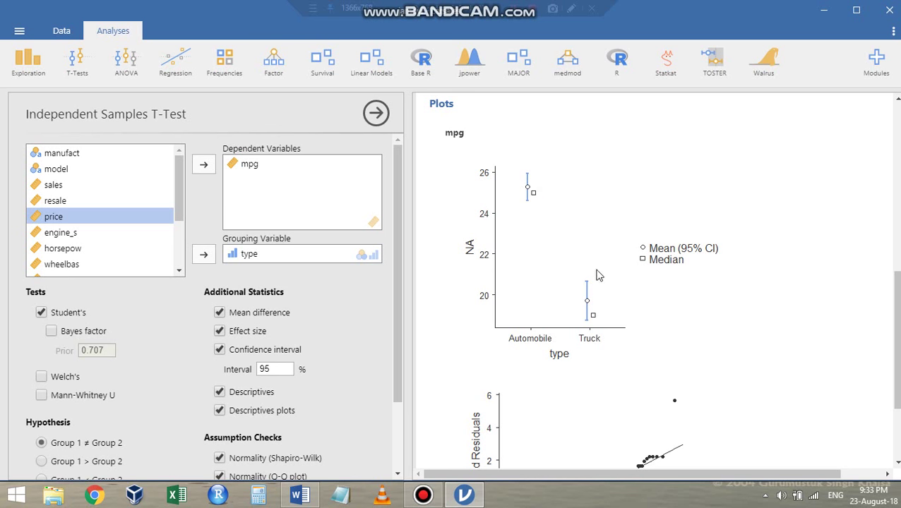
{"action": "scroll", "coordinate": [590, 254], "scroll_direction": "up", "scroll_amount": 8}
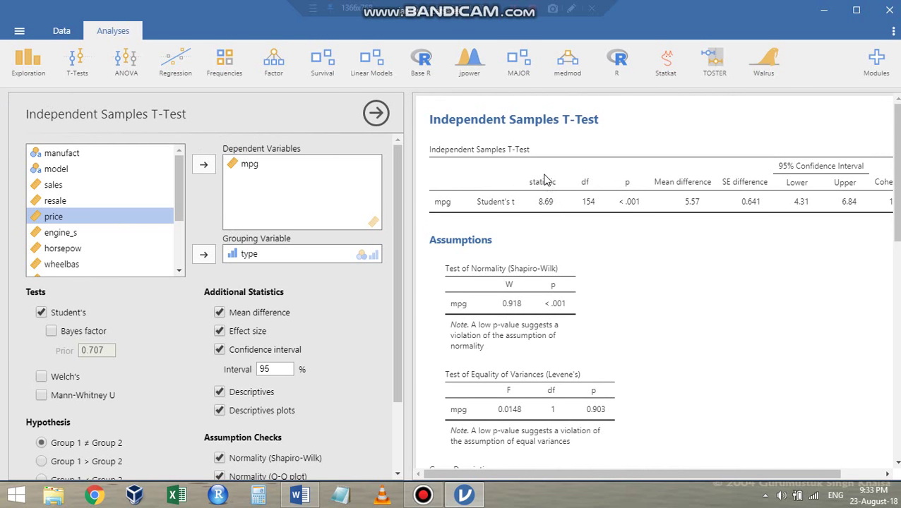
{"action": "left_click", "coordinate": [375, 115]}
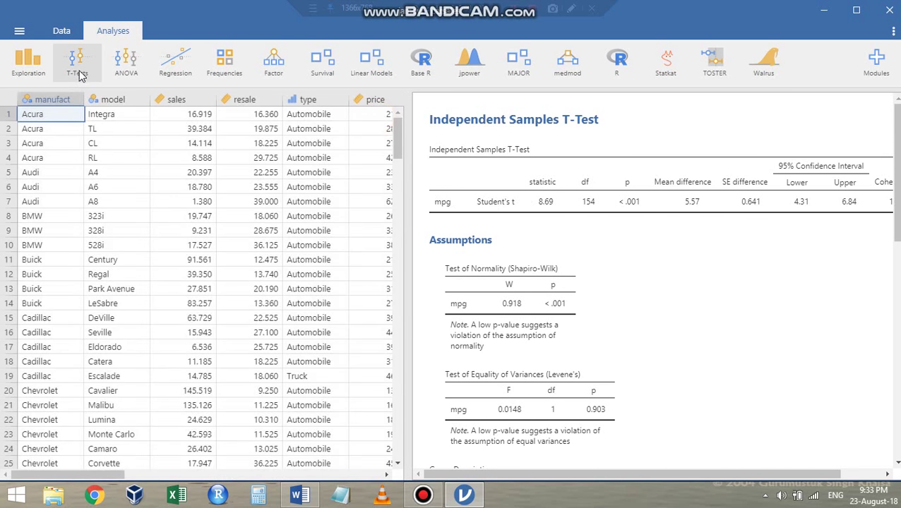
Add a One Sample T-Test analysis with mpg as the dependent variable.
{"action": "left_click", "coordinate": [78, 67]}
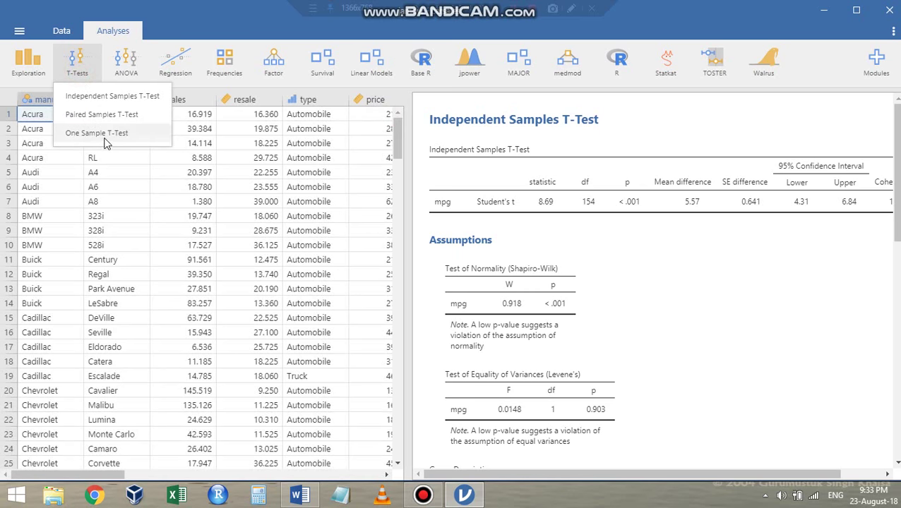
{"action": "left_click", "coordinate": [104, 141]}
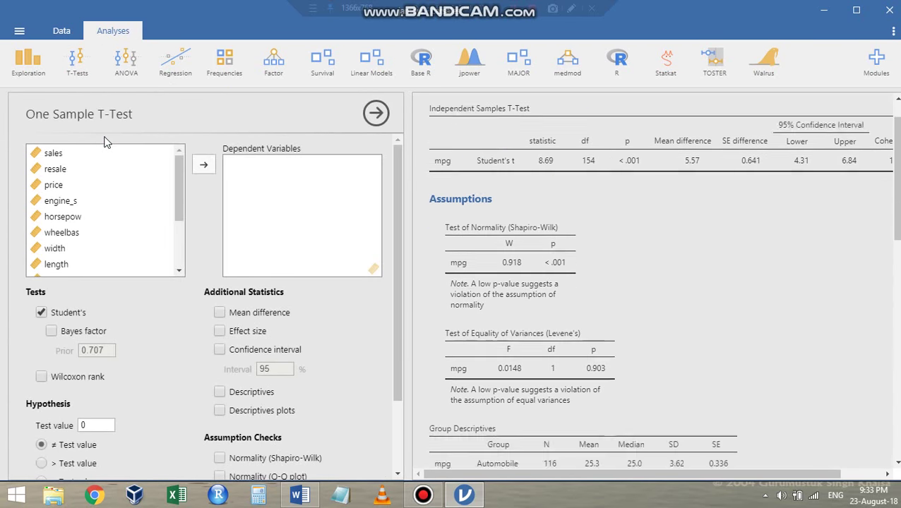
{"action": "scroll", "coordinate": [87, 233], "scroll_direction": "down", "scroll_amount": 6}
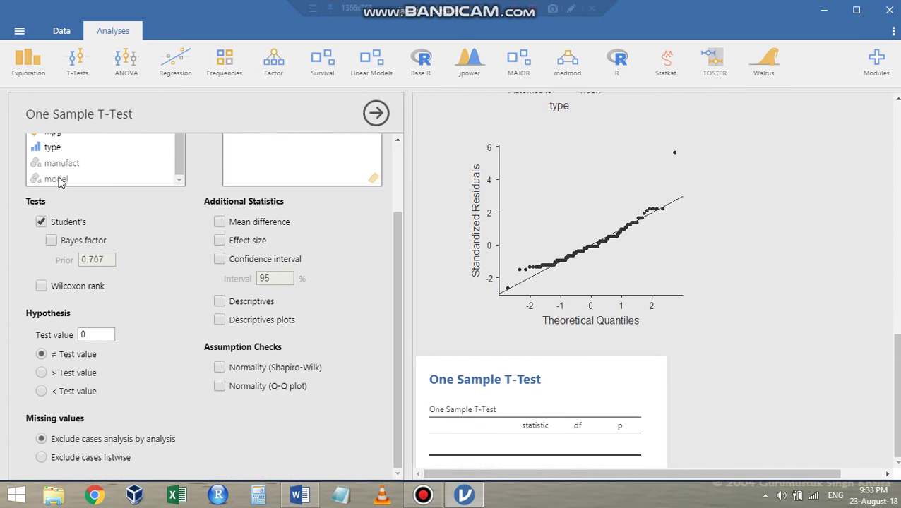
{"action": "scroll", "coordinate": [83, 184], "scroll_direction": "up", "scroll_amount": 2}
{"action": "scroll", "coordinate": [80, 176], "scroll_direction": "up", "scroll_amount": 1}
{"action": "scroll", "coordinate": [97, 171], "scroll_direction": "down", "scroll_amount": 3}
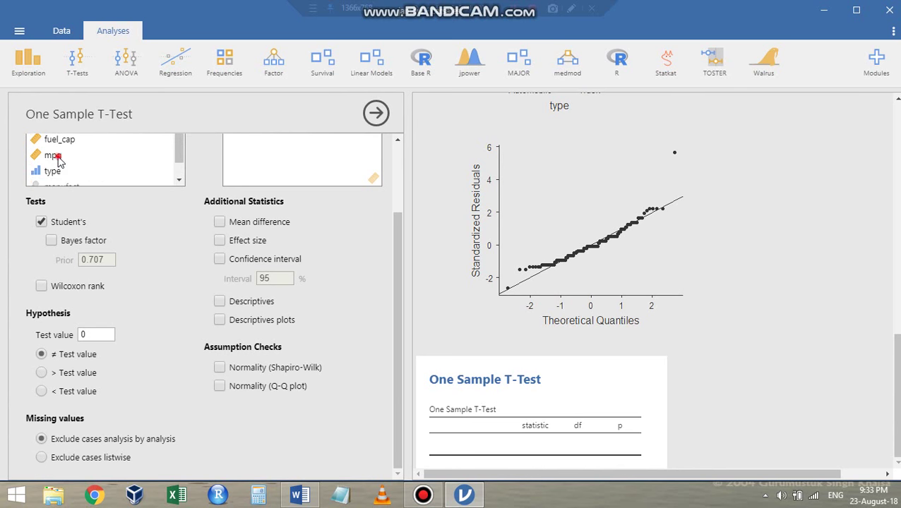
{"action": "left_click", "coordinate": [67, 156]}
{"action": "left_click", "coordinate": [205, 141]}
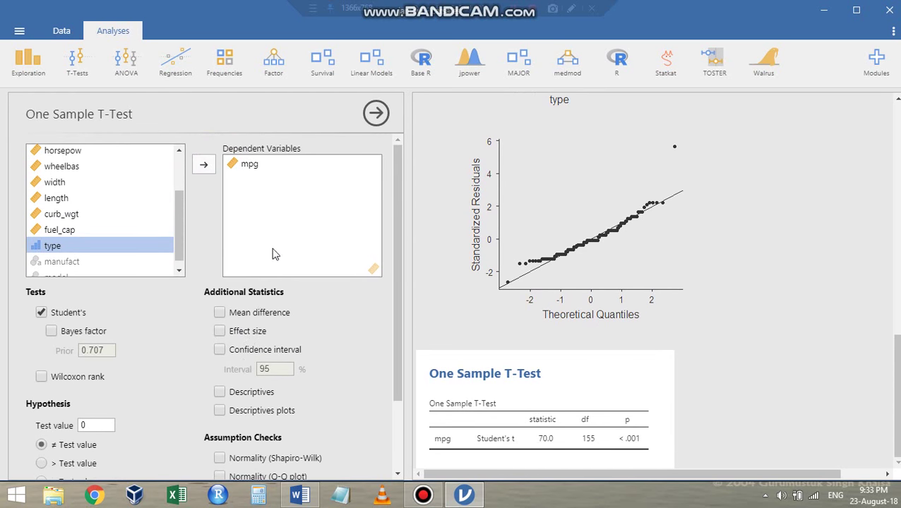
Set the test value of the one sample t-test to 22.
{"action": "scroll", "coordinate": [268, 260], "scroll_direction": "down", "scroll_amount": 2}
{"action": "left_click", "coordinate": [87, 360]}
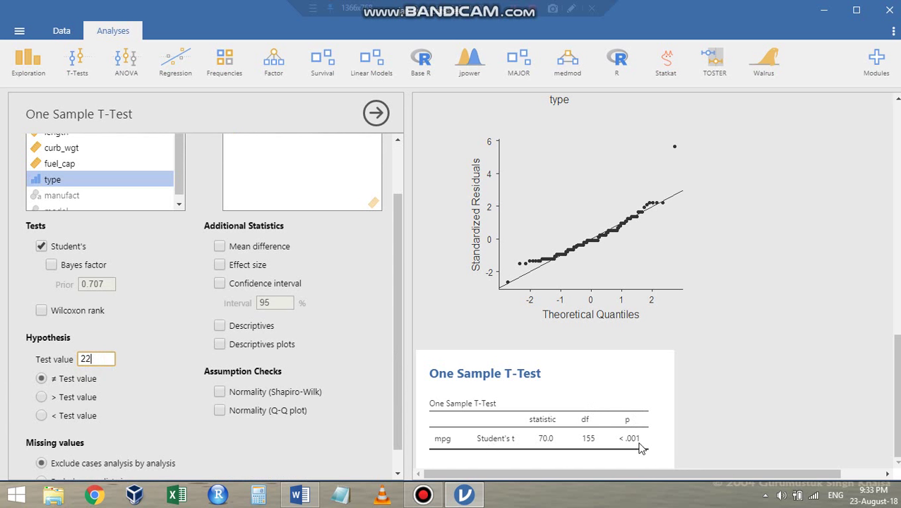
{"action": "key", "text": "Tab"}
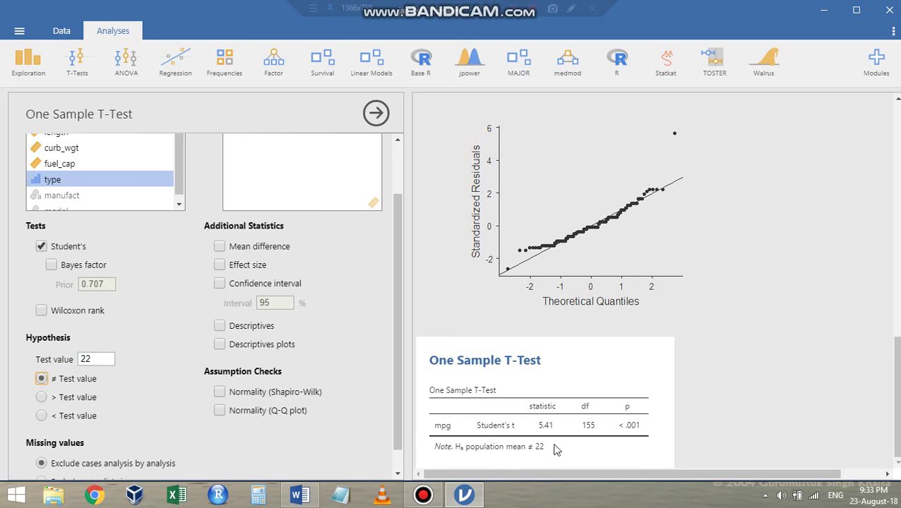
Include descriptives, the mean difference and descriptives plots in the one sample t-test results.
{"action": "left_click", "coordinate": [228, 328]}
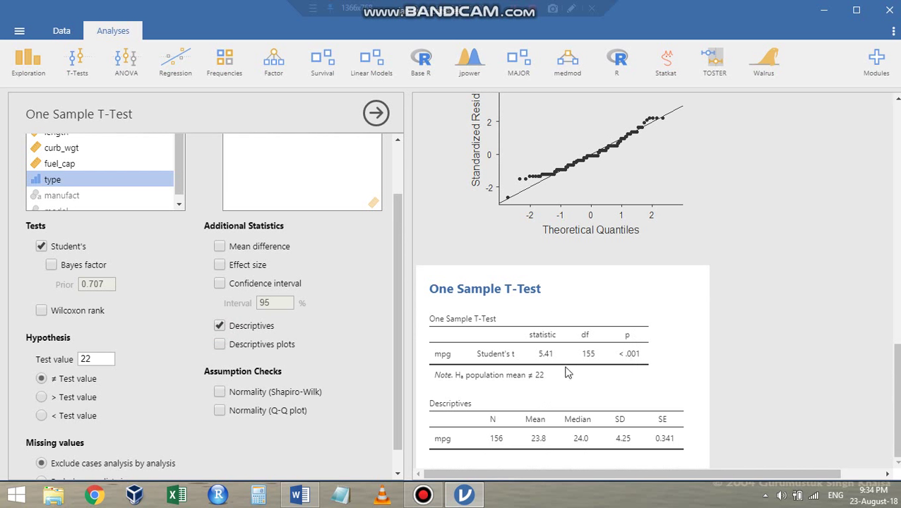
{"action": "left_click", "coordinate": [220, 246]}
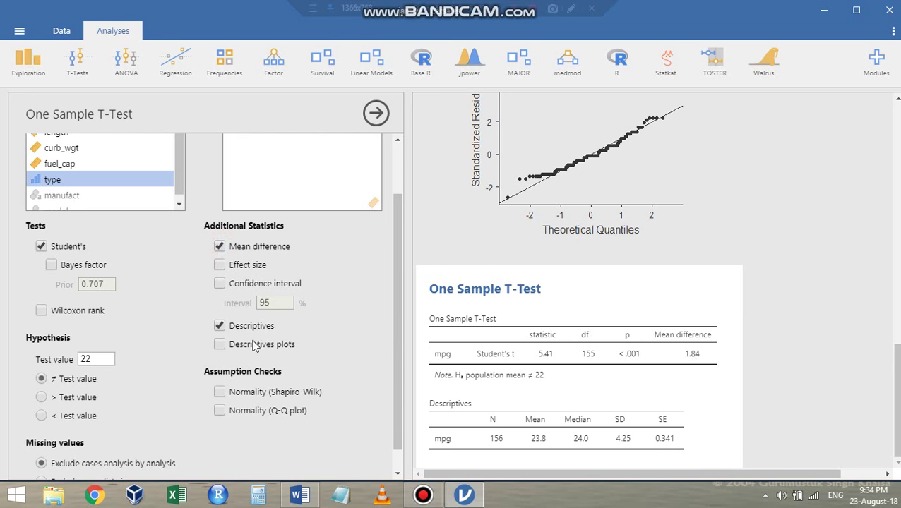
{"action": "left_click", "coordinate": [220, 345]}
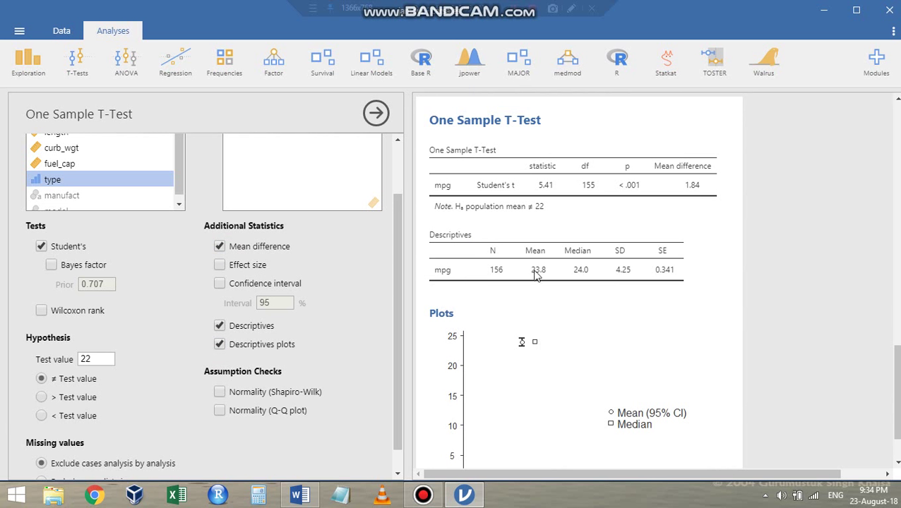
Add the Shapiro-Wilk normality check to the one sample t-test and view its results.
{"action": "scroll", "coordinate": [195, 377], "scroll_direction": "down", "scroll_amount": 1}
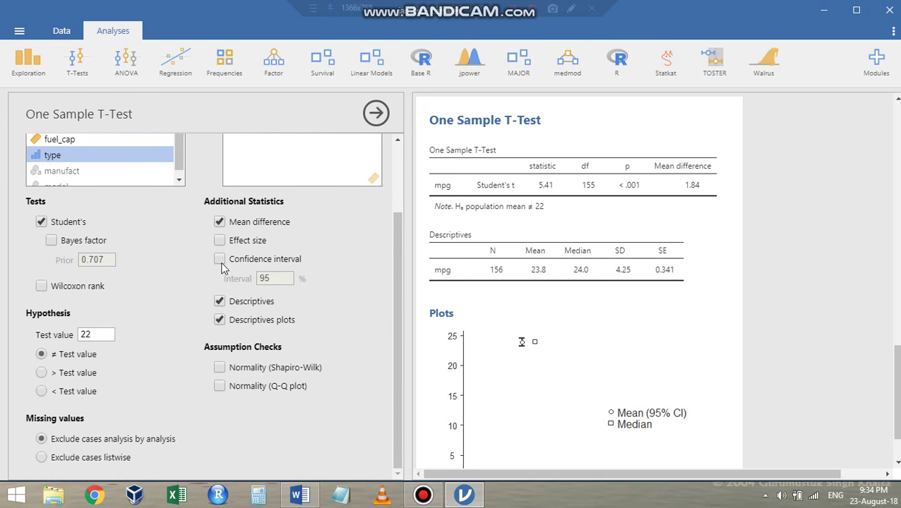
{"action": "left_click", "coordinate": [220, 368]}
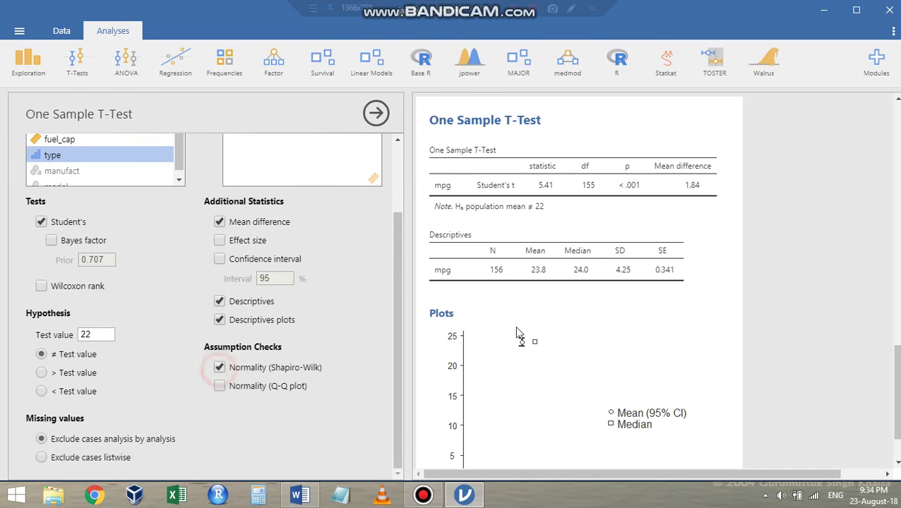
{"action": "scroll", "coordinate": [593, 314], "scroll_direction": "down", "scroll_amount": 2}
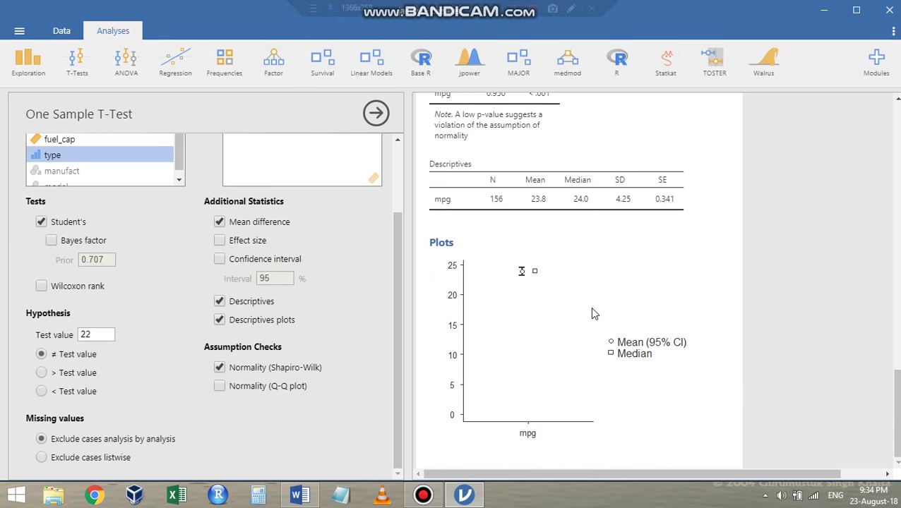